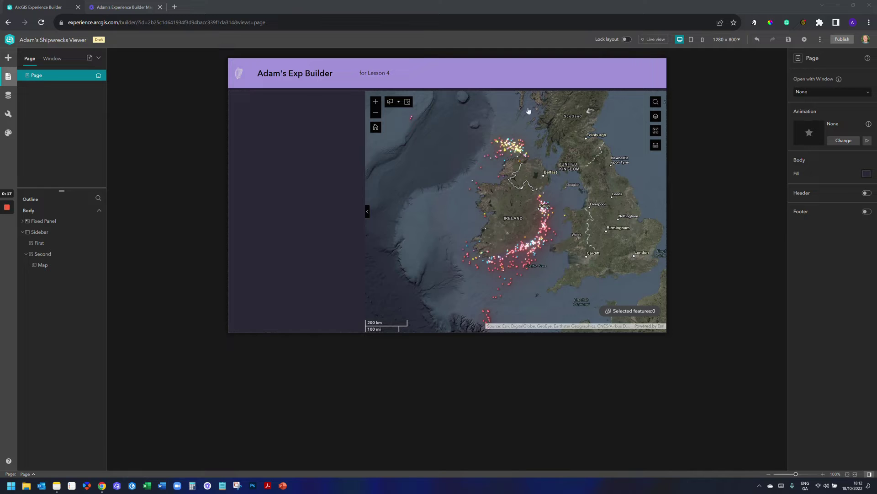
Step: Place a List widget in the shipwrecks page sidebar, stretch it to six rows, and try the Grid template
click(7, 59)
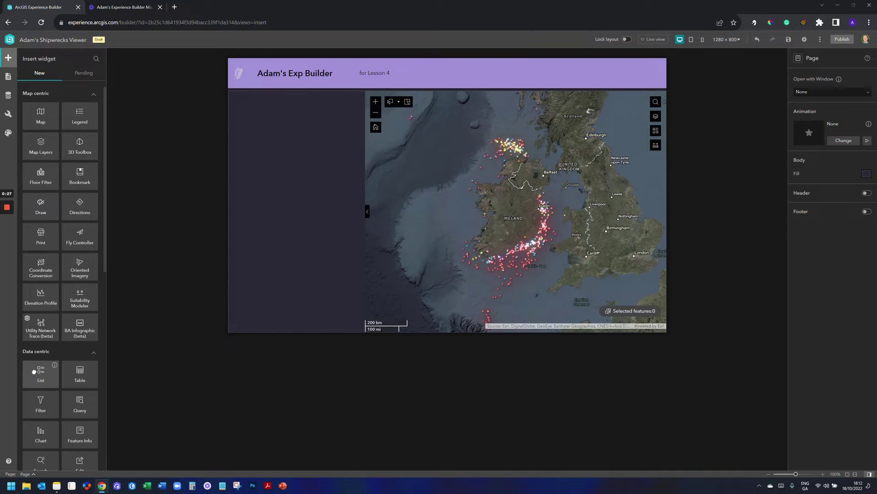
drag(36, 373, 266, 145)
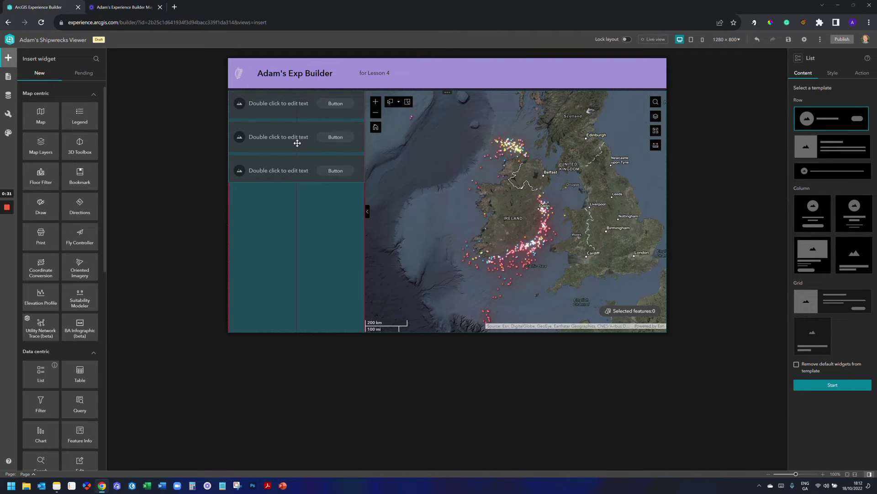
click(294, 183)
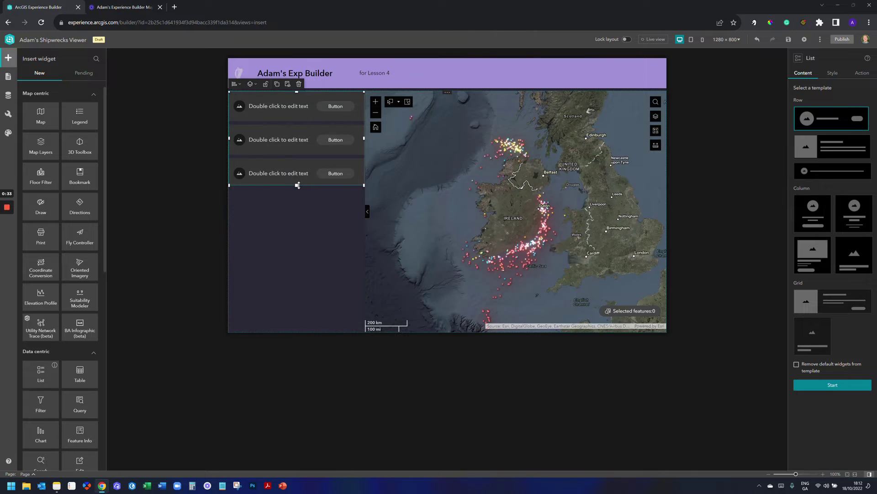
drag(297, 254, 298, 330)
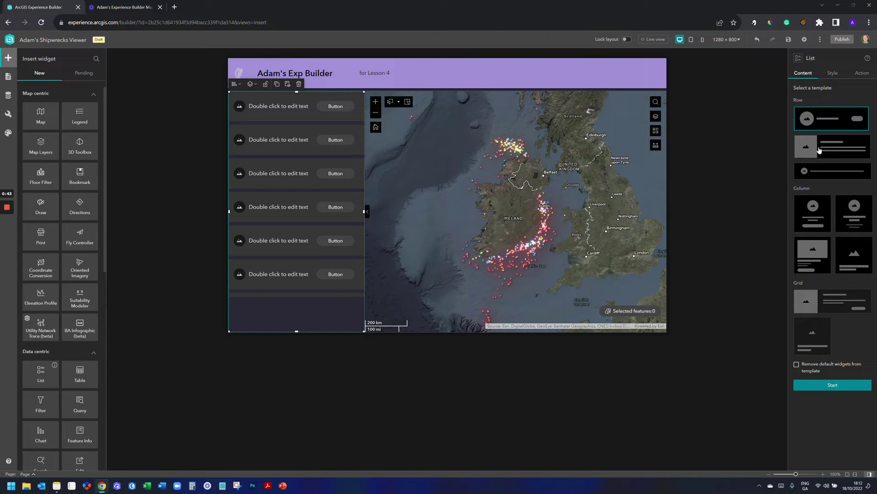
click(841, 301)
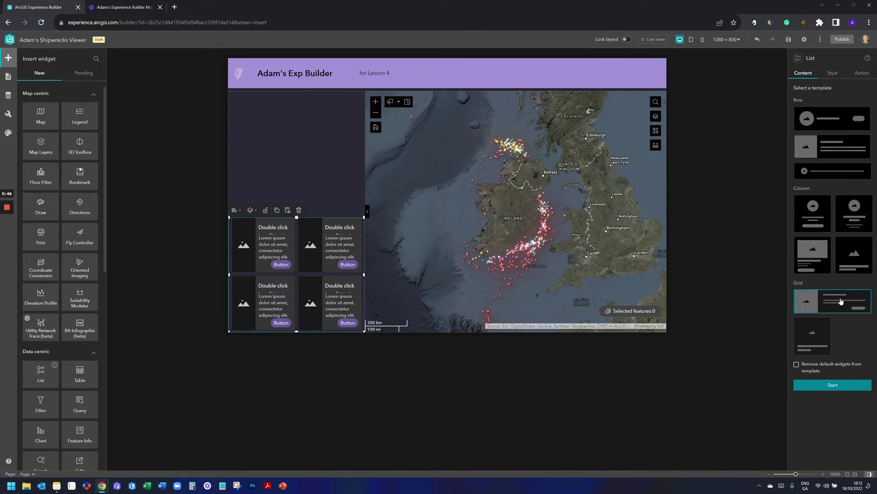
Step: Pick the second Row template with image-and-text cards and extend the list to the sidebar's top
click(818, 220)
click(831, 124)
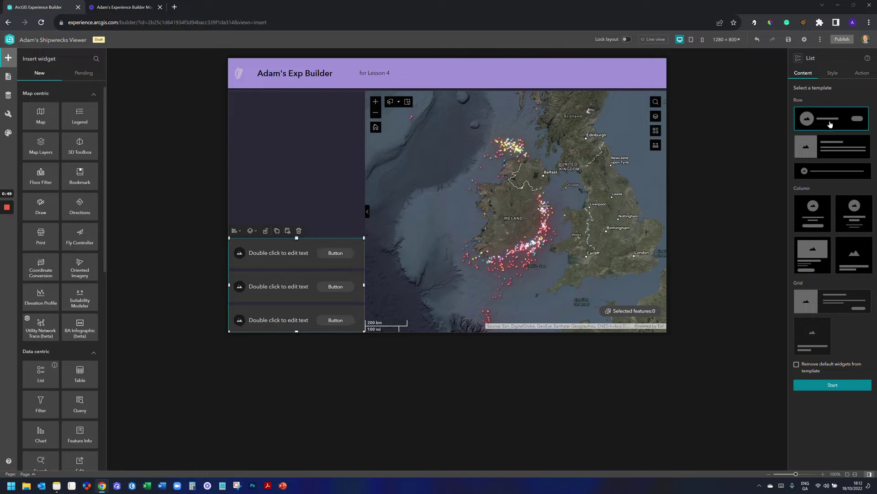
click(829, 152)
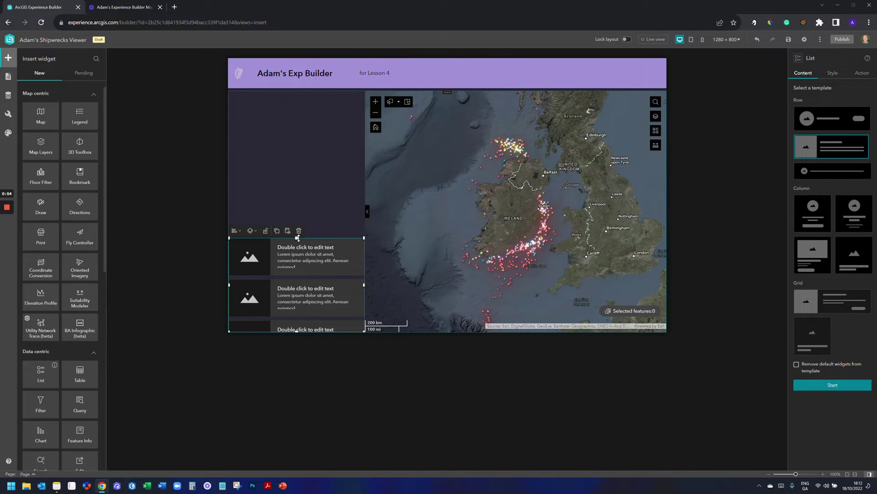
drag(297, 238, 297, 91)
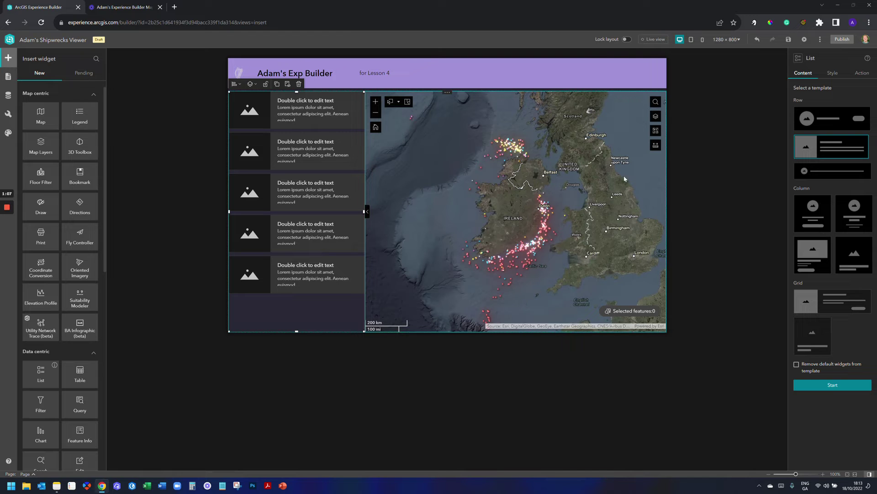
click(818, 385)
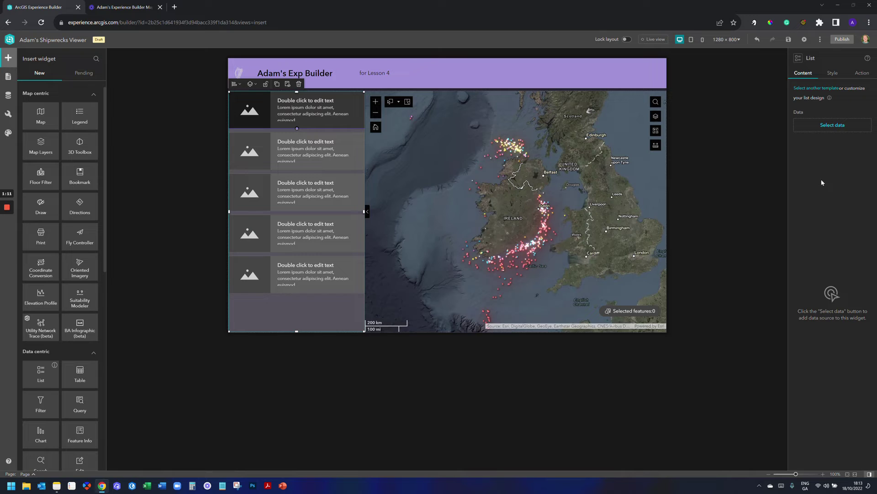
Step: Choose the Shipwrecks layer from the app's data as the list's data source
click(843, 130)
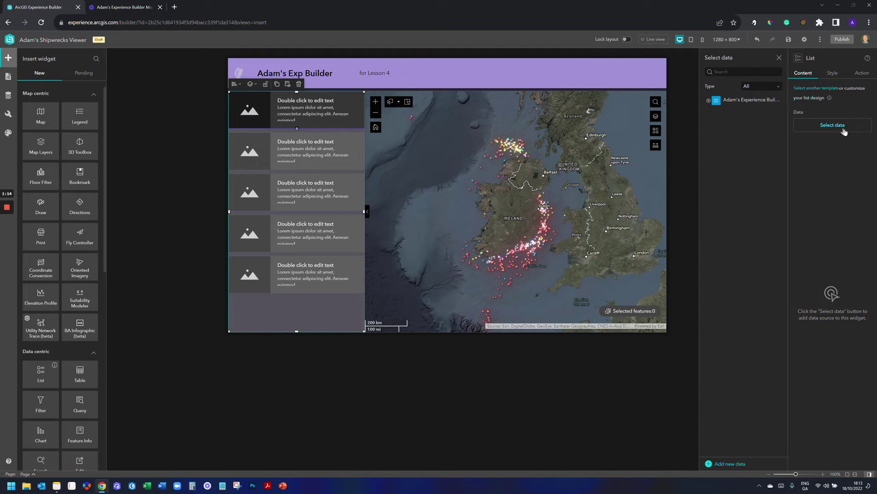
click(708, 100)
click(733, 122)
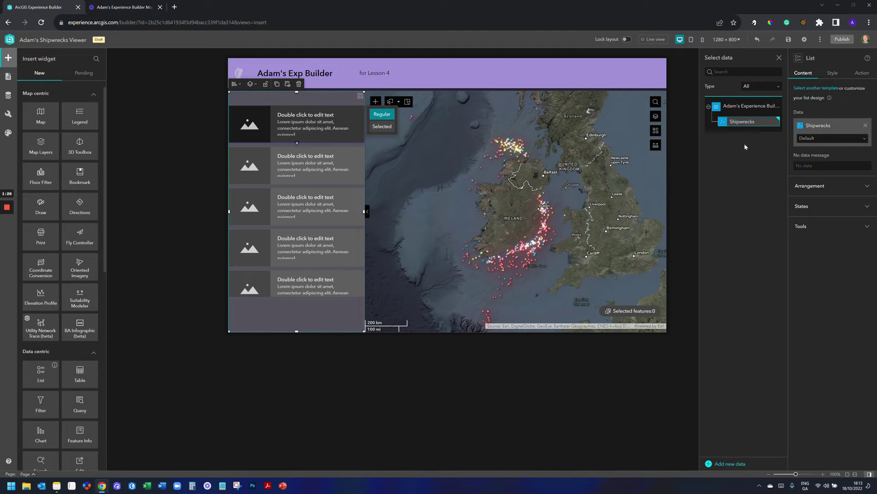
click(204, 123)
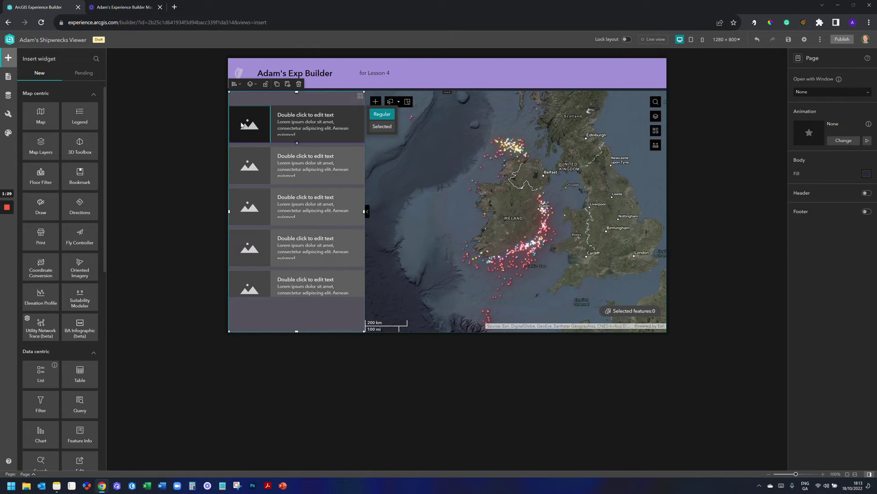
Step: Reselect the list and keep its Default data view
click(242, 124)
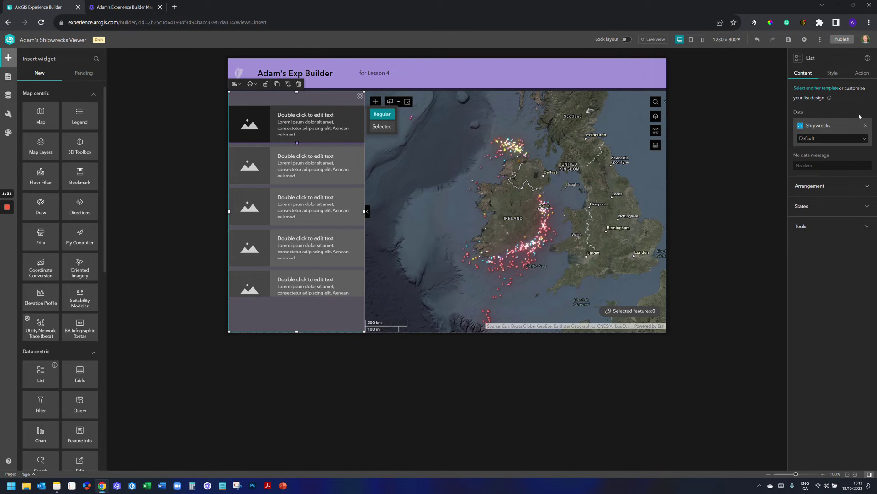
click(856, 139)
click(856, 139)
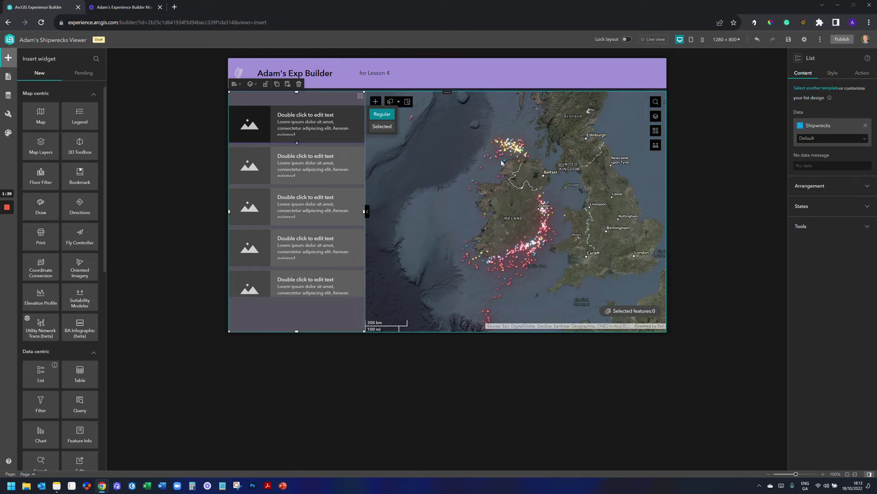
Step: Make the first card's picture dynamic, with its URL bound to the Image Available attribute
click(260, 119)
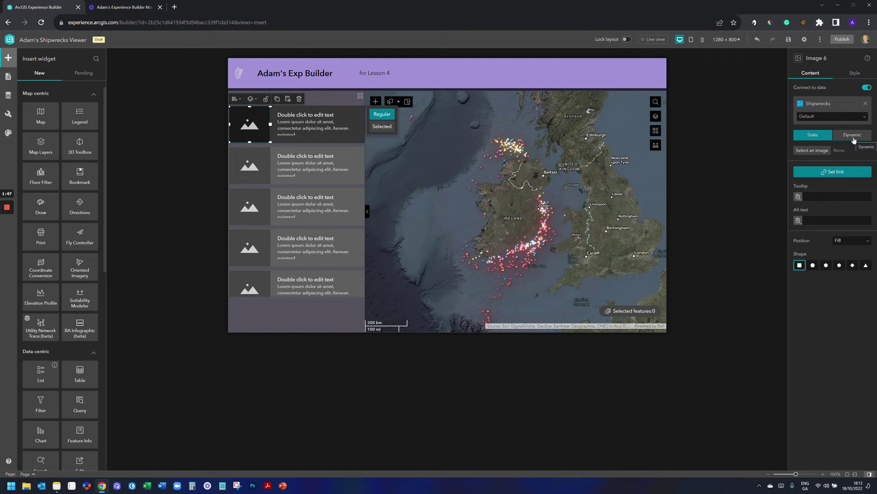
click(854, 139)
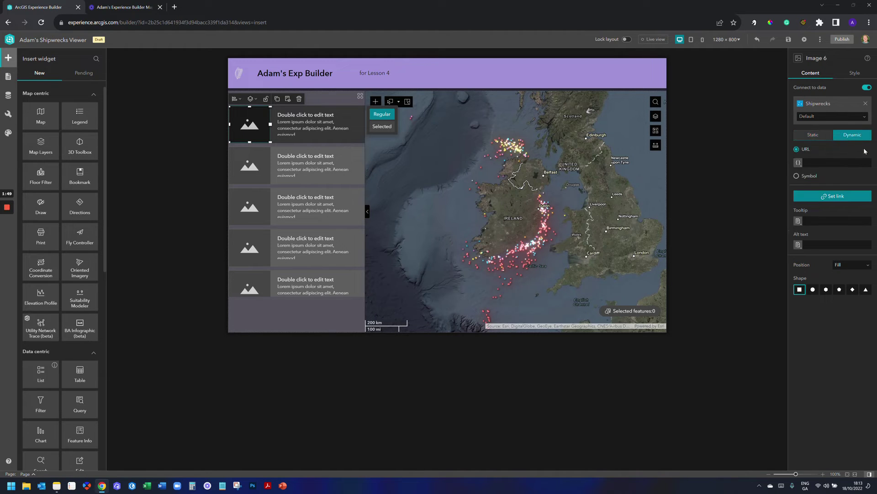
click(799, 163)
click(814, 176)
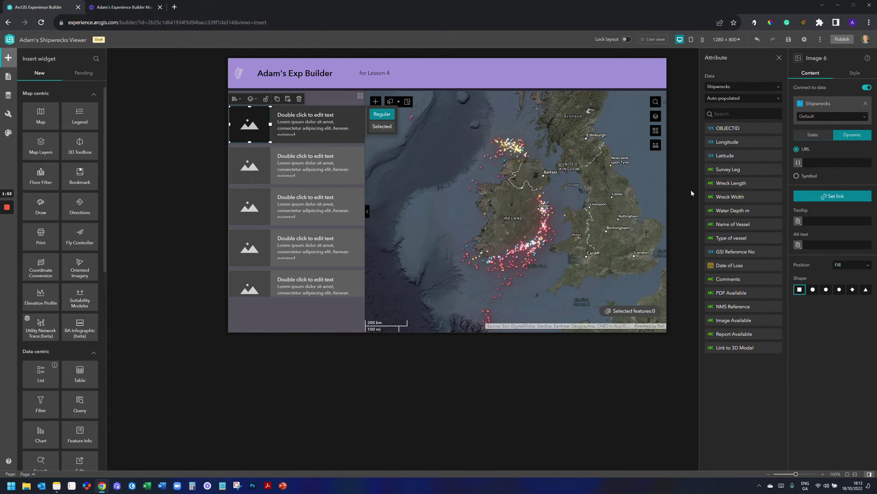
click(731, 321)
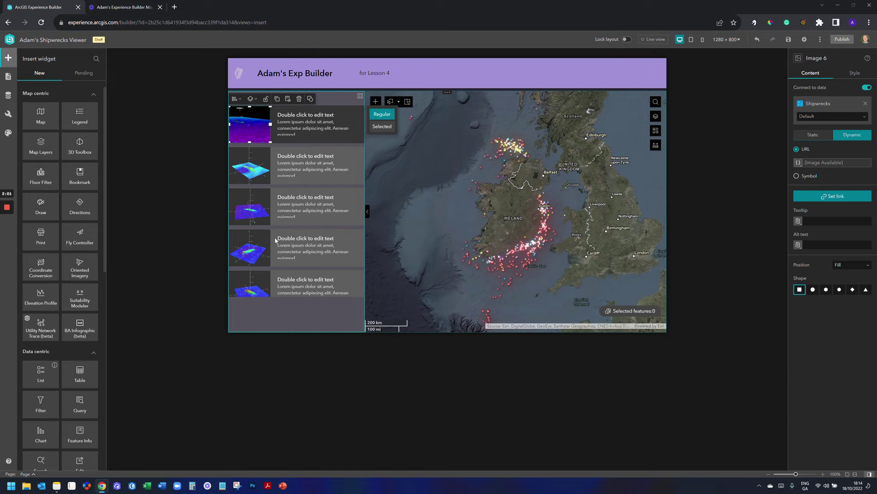
Step: Insert the Name of Vessel field into the first card's title, showing names like EMPRESS OF BRITAIN
click(739, 242)
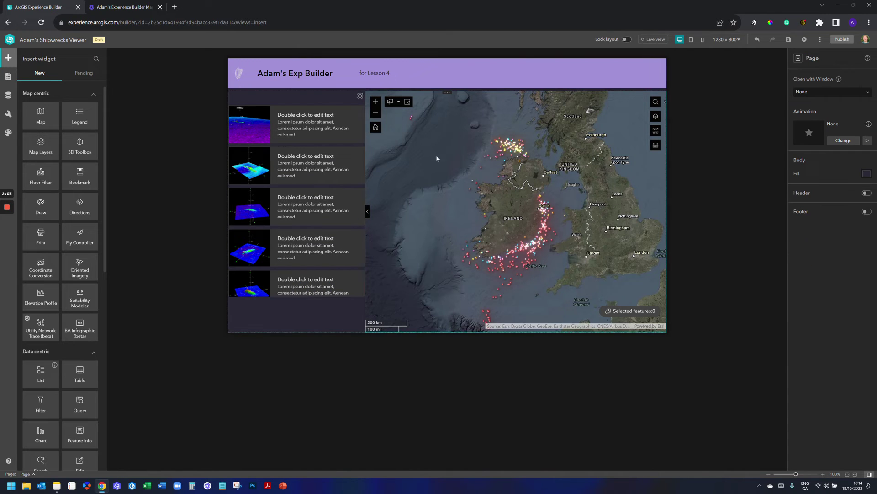
click(300, 118)
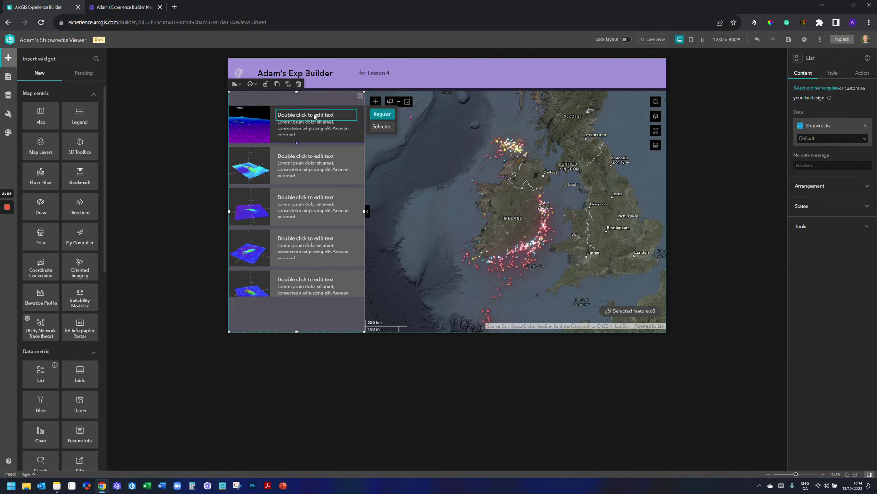
click(331, 117)
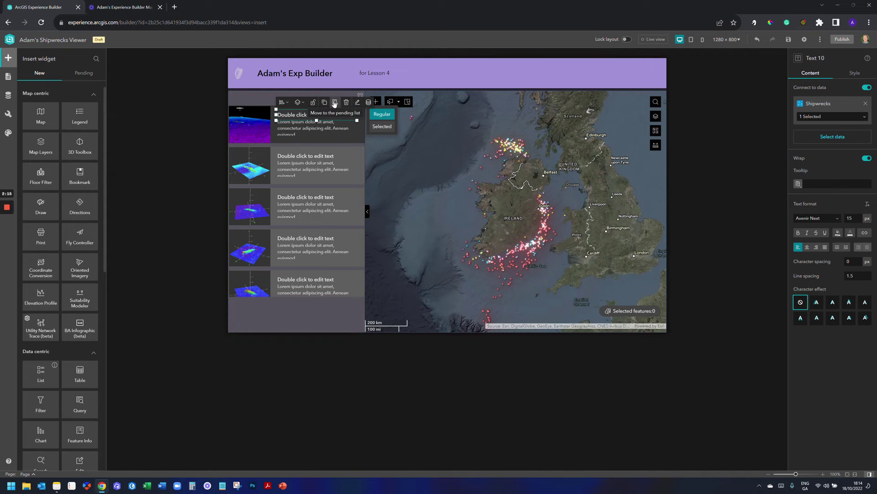
click(368, 103)
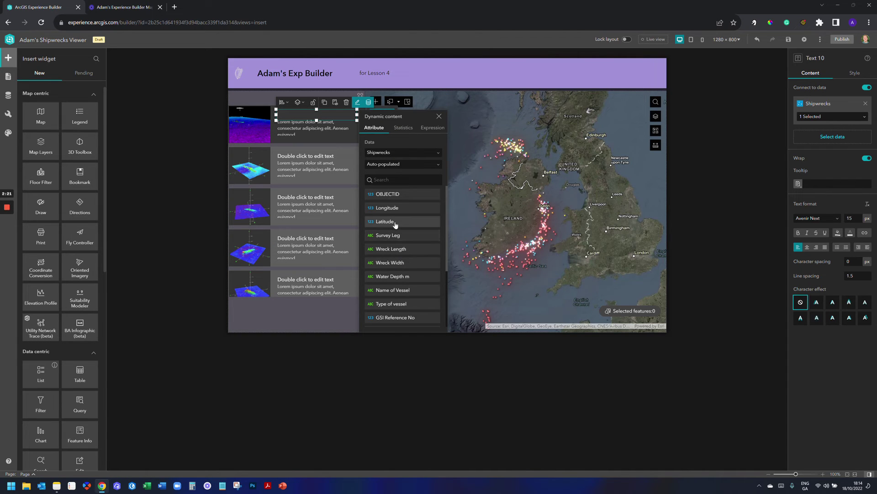
scroll(396, 225, down, 1)
click(402, 266)
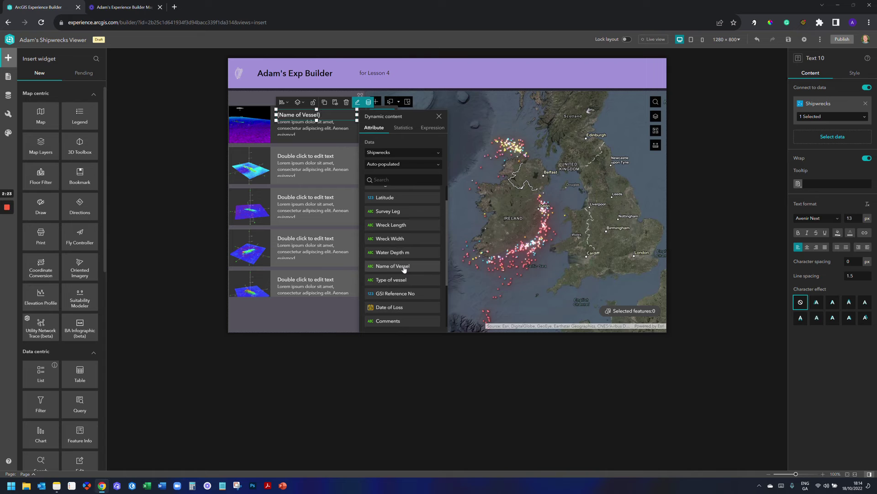
click(205, 201)
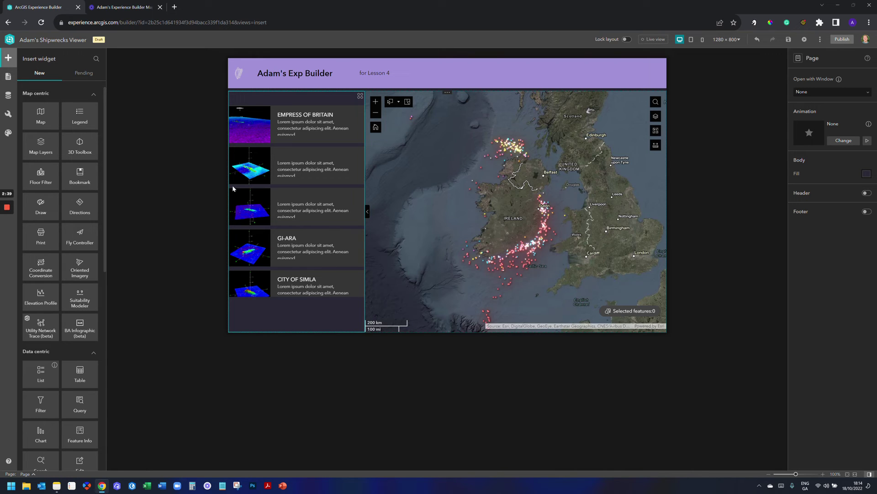
Step: Insert the Comments and Type of vessel fields into the description, giving lines like WRECK / PASSENGER LINER
click(315, 128)
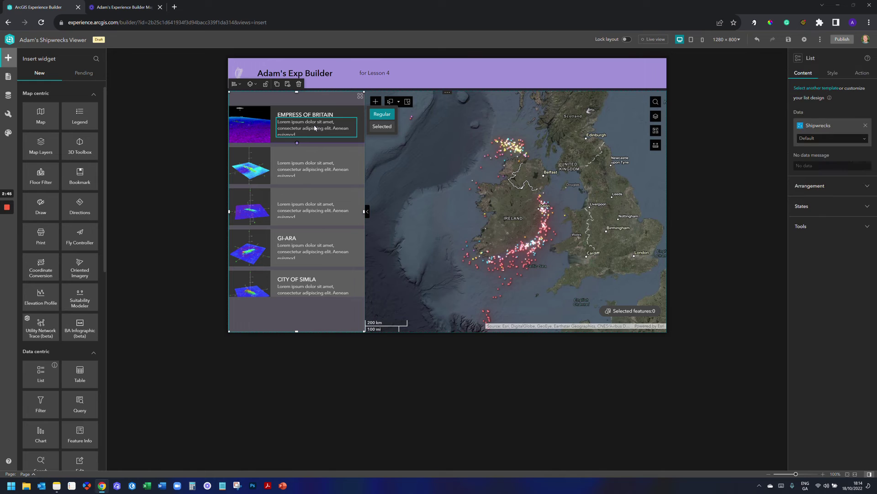
click(315, 128)
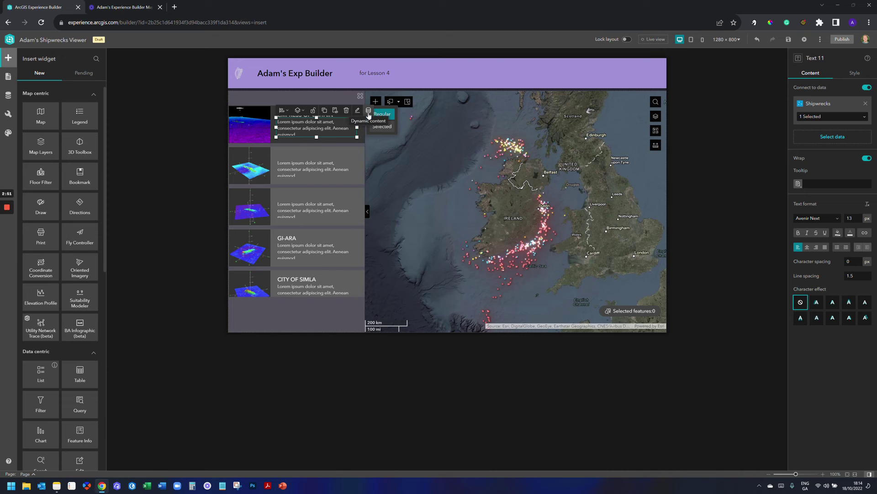
click(368, 112)
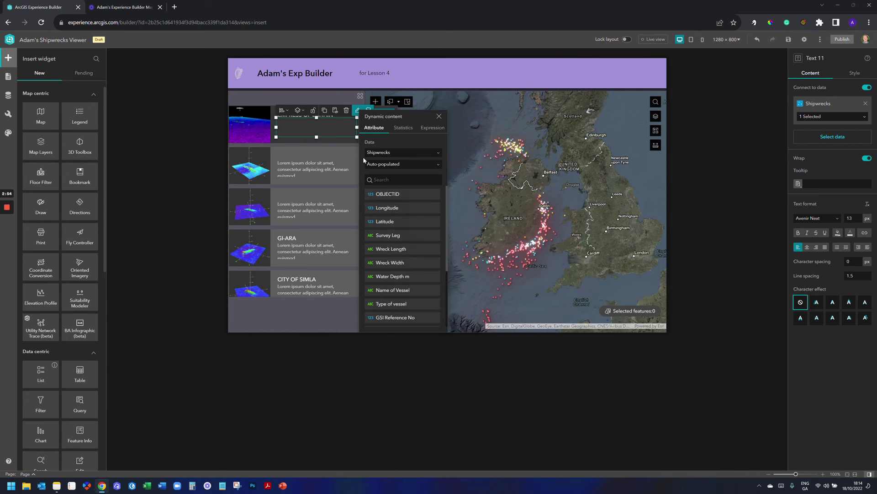
scroll(398, 237, down, 2)
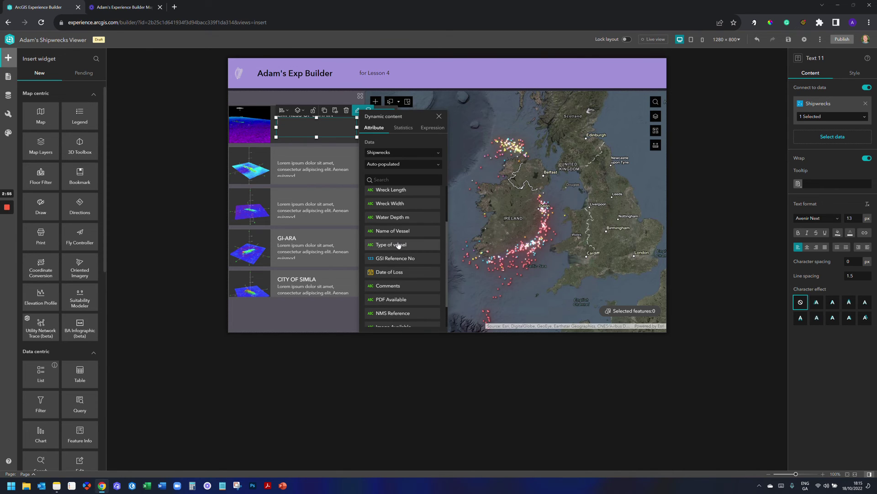
click(397, 284)
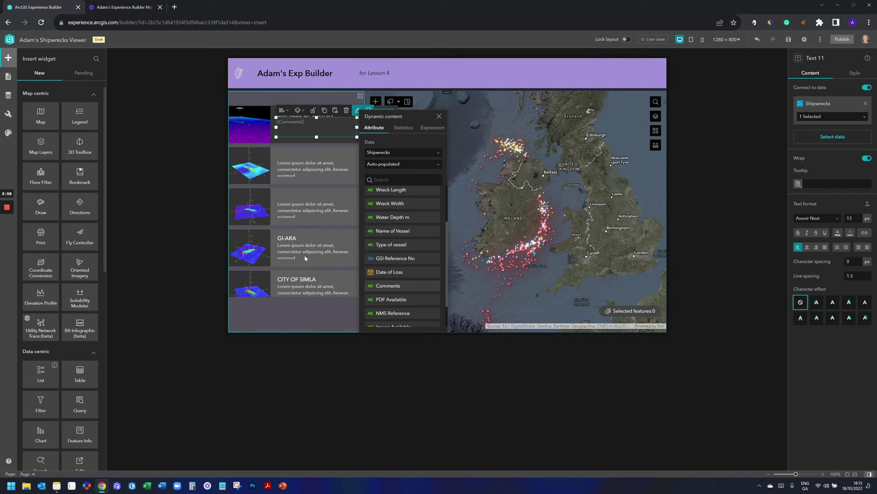
click(387, 246)
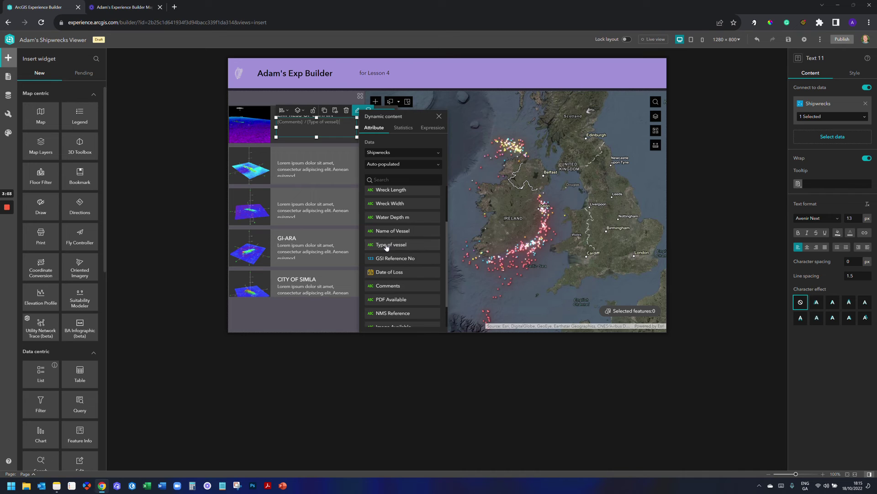
click(215, 181)
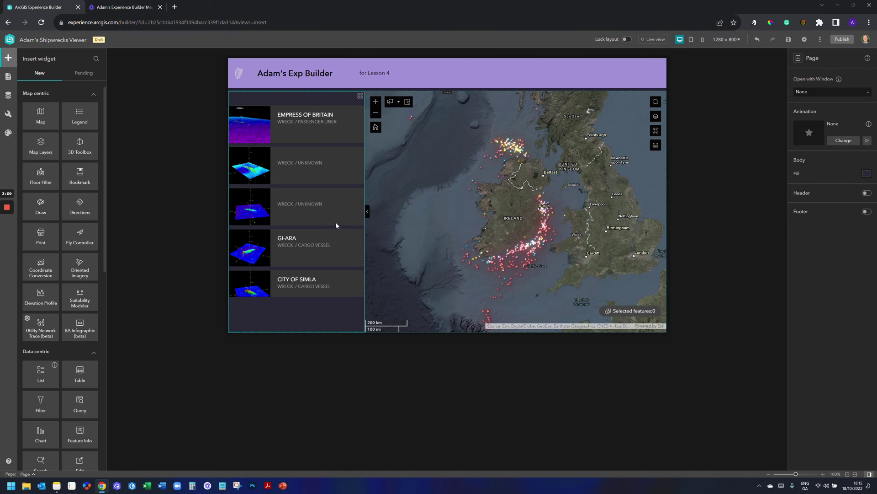
Step: Turn on Live view and scroll the list to check cards like SAINT MIRREN show image, name and type
click(654, 39)
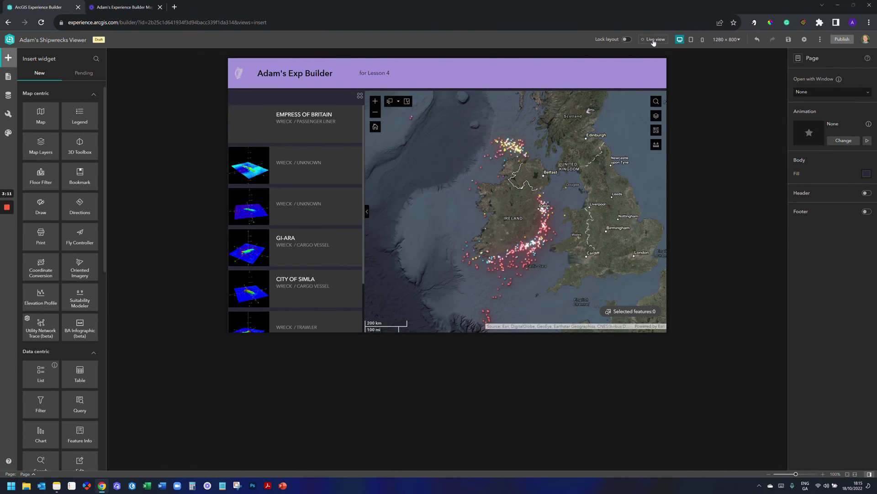
scroll(314, 172, down, 2)
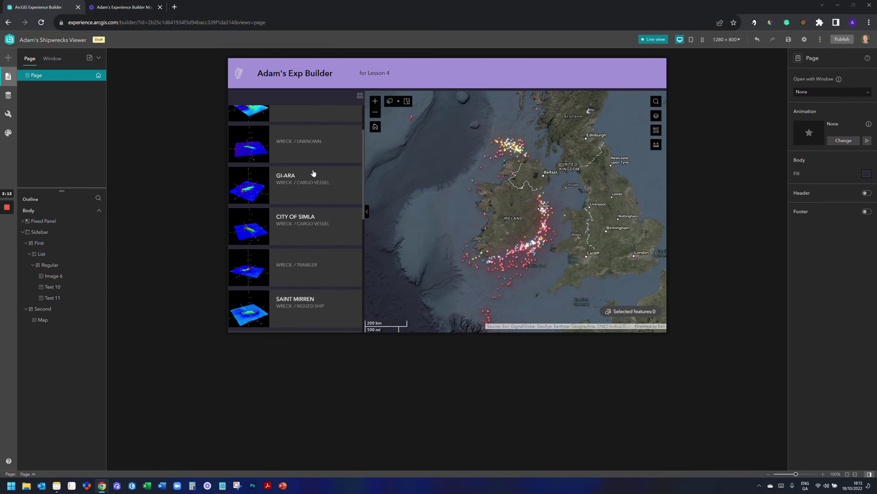
scroll(313, 173, down, 6)
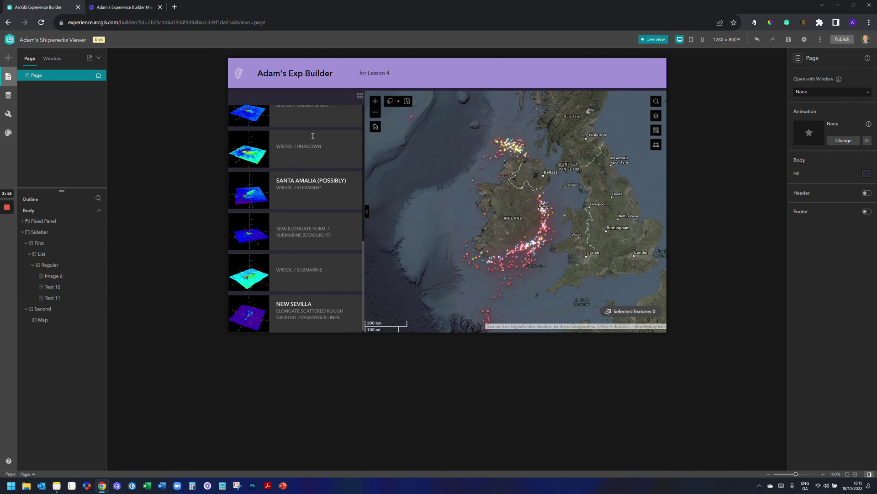
scroll(320, 218, down, 1)
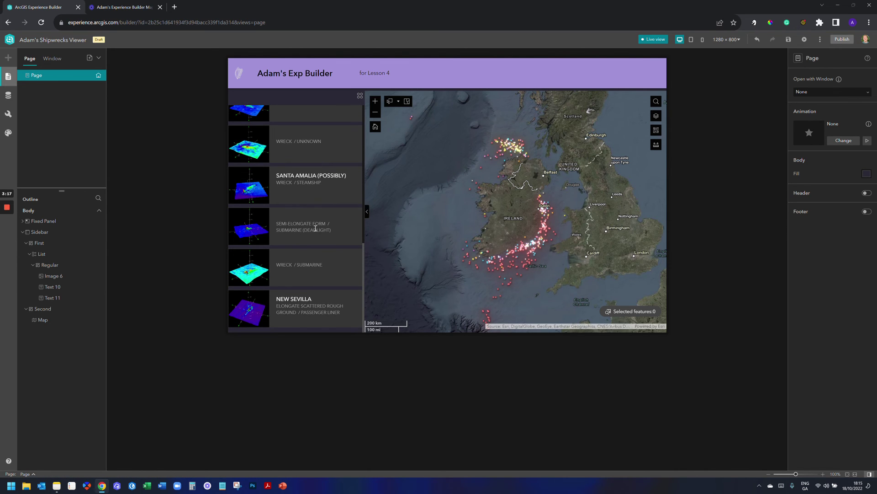
scroll(315, 228, up, 7)
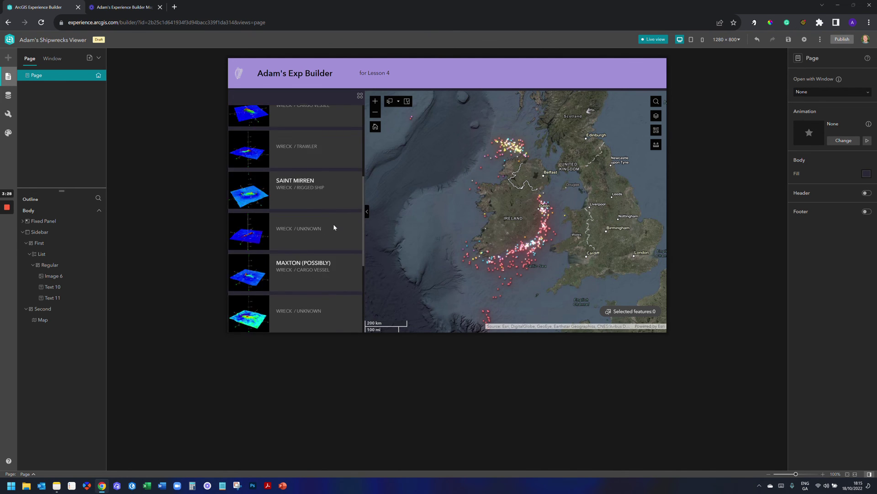
Step: Zoom the map in and out around the Irish coast, watching the list follow the extent
scroll(429, 211, up, 2)
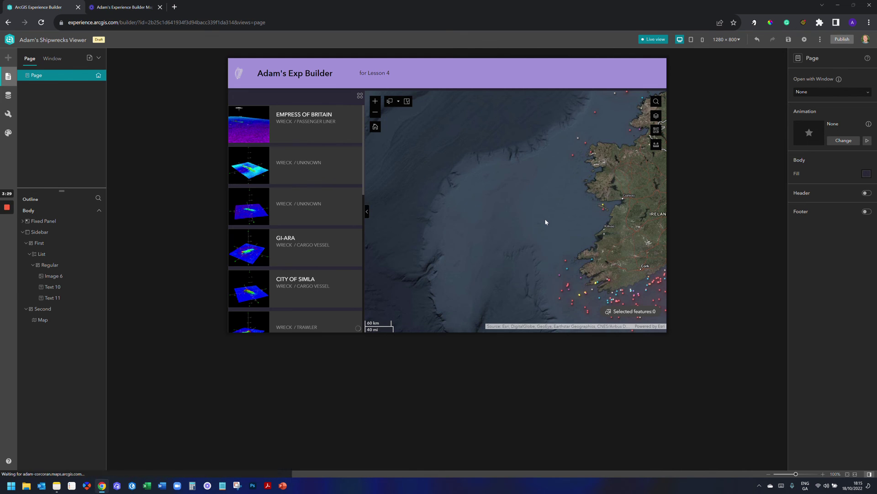
scroll(488, 218, down, 2)
scroll(463, 194, up, 1)
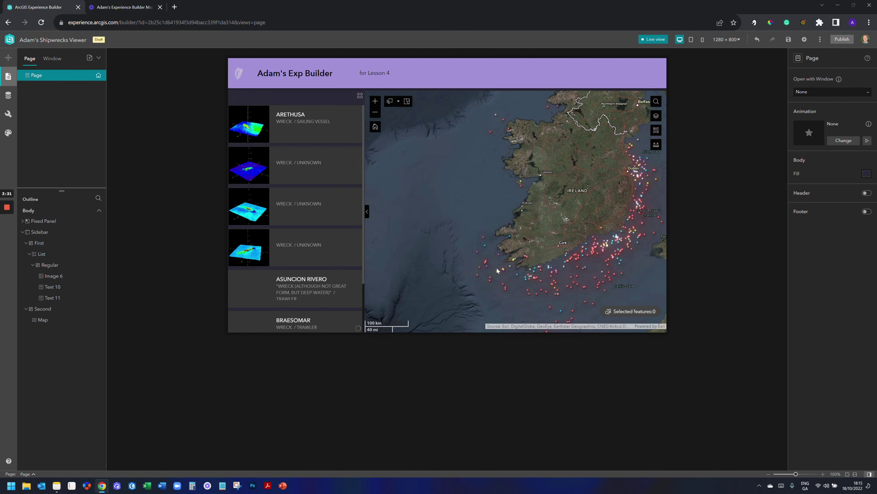
scroll(495, 272, up, 1)
scroll(494, 273, up, 2)
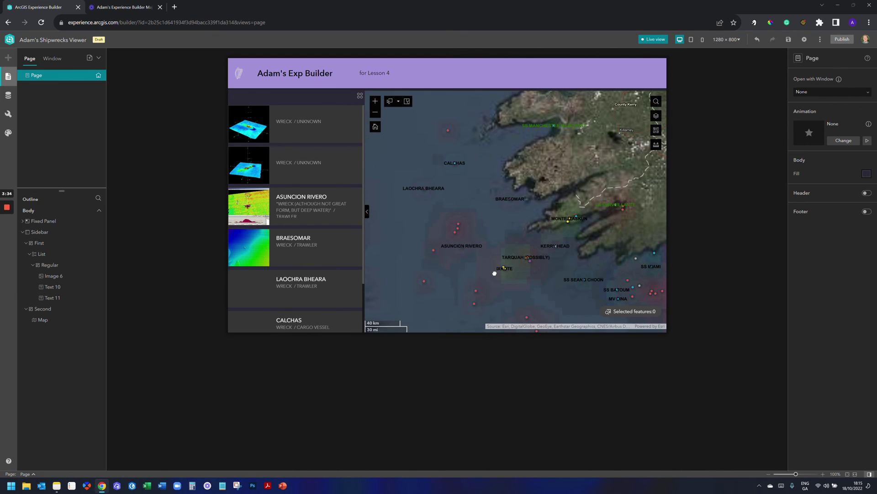
scroll(493, 240, down, 1)
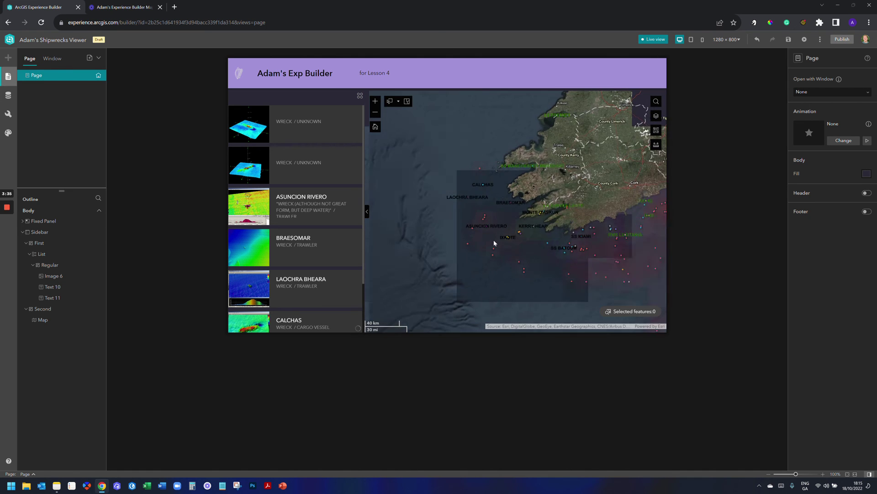
scroll(494, 240, up, 2)
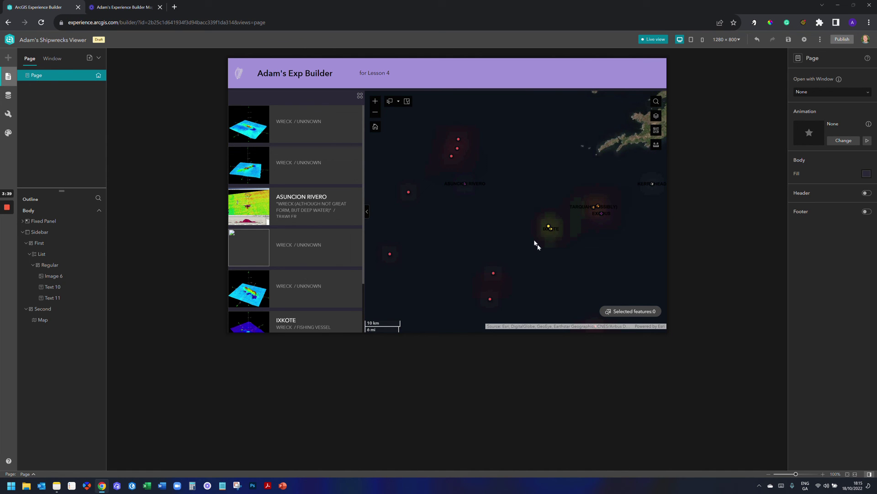
scroll(531, 238, down, 2)
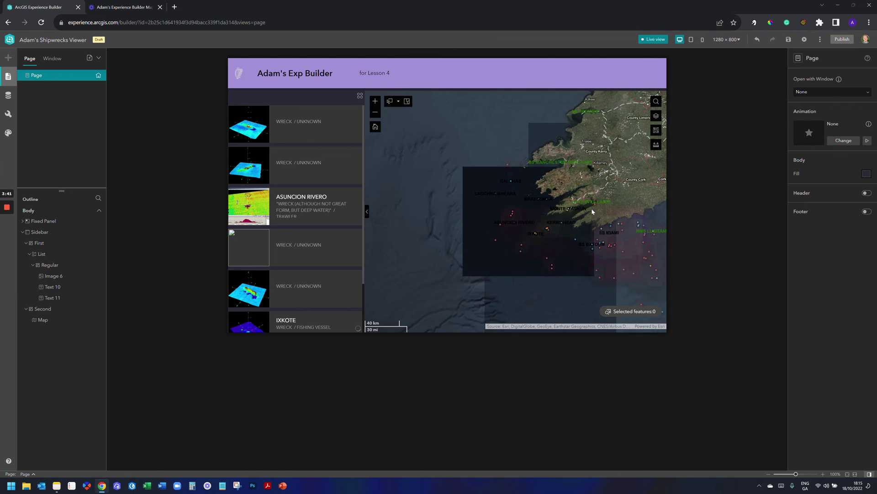
Step: Pan east and zoom until the list shows SAMARIA, FLYING DART and ROSE OF LOUGH GILL
drag(591, 208, 402, 212)
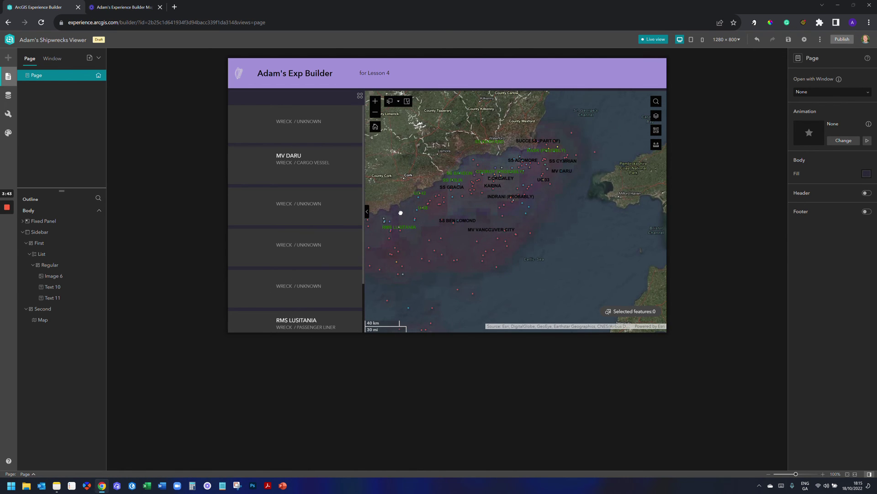
scroll(537, 142, up, 1)
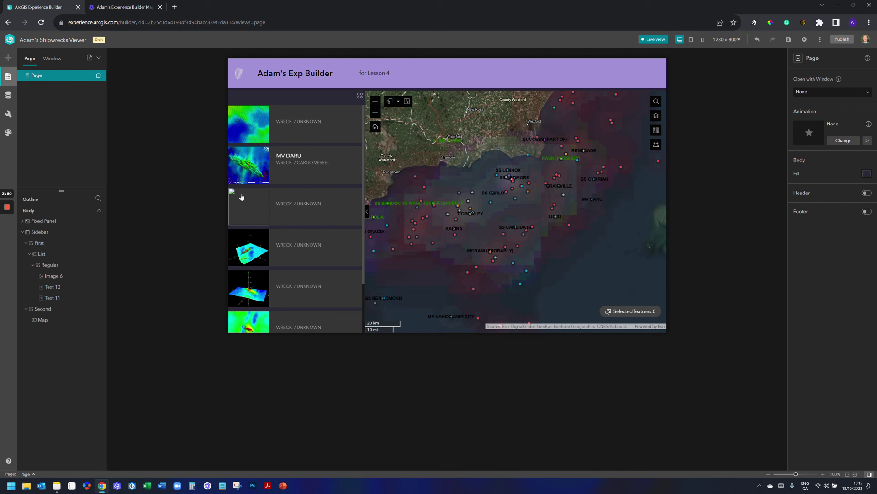
scroll(507, 192, down, 3)
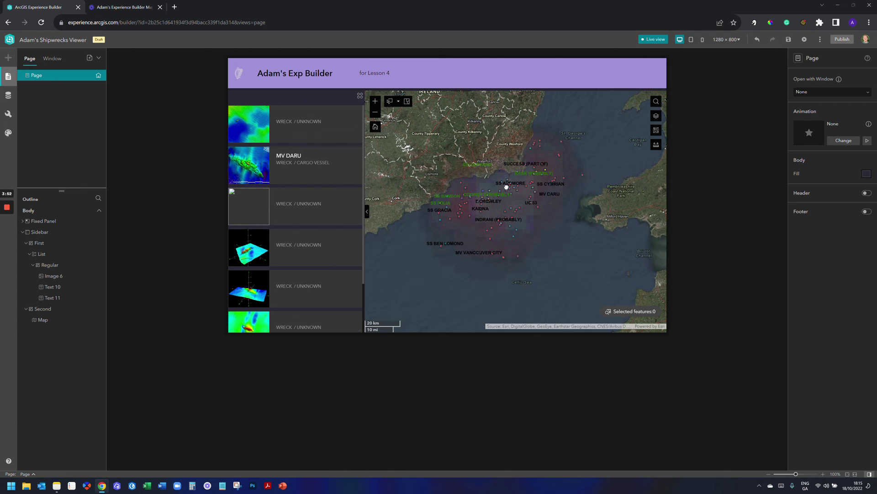
scroll(522, 237, up, 5)
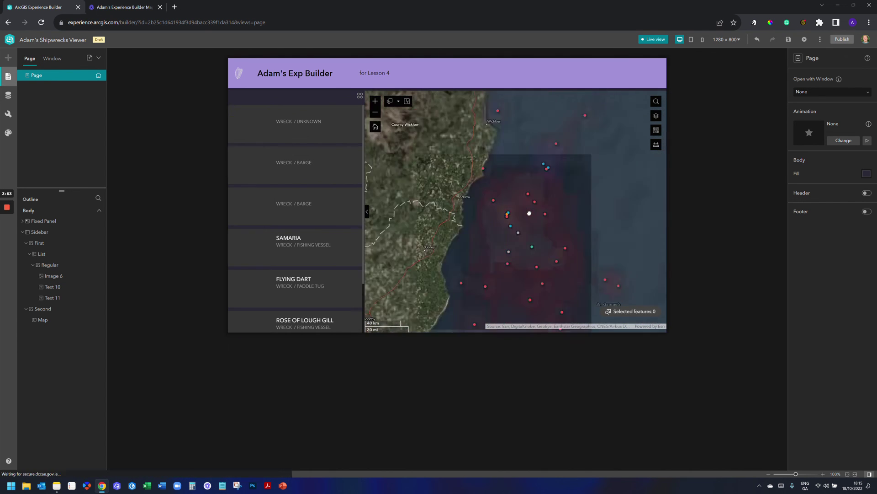